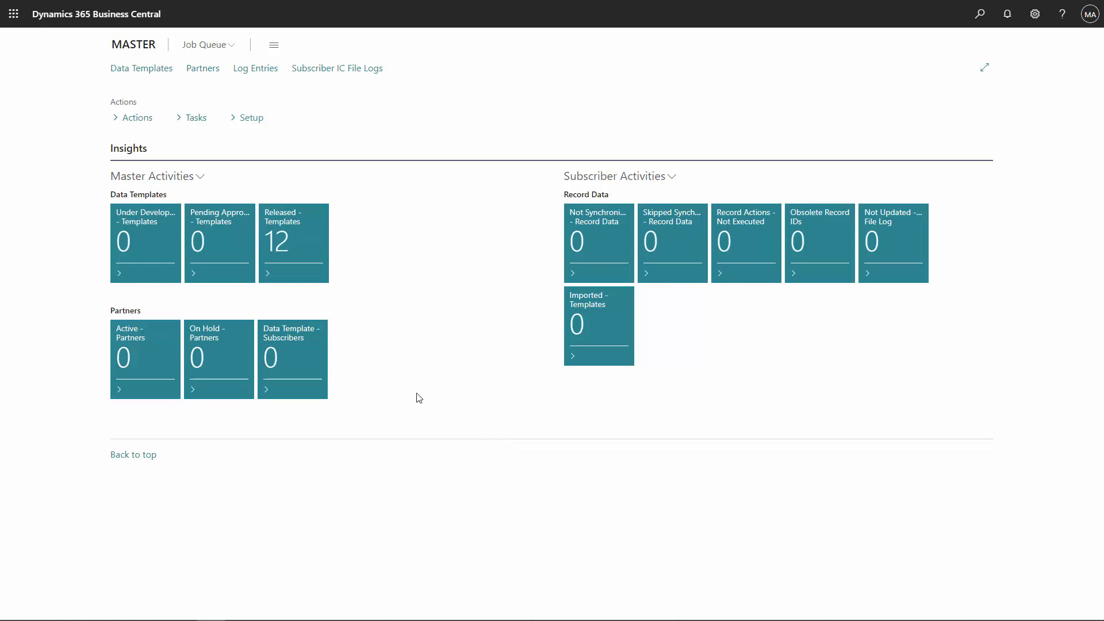
Step: Open the ITEM data template card from the Data Templates list
{"action": "left_click", "coordinate": [142, 68]}
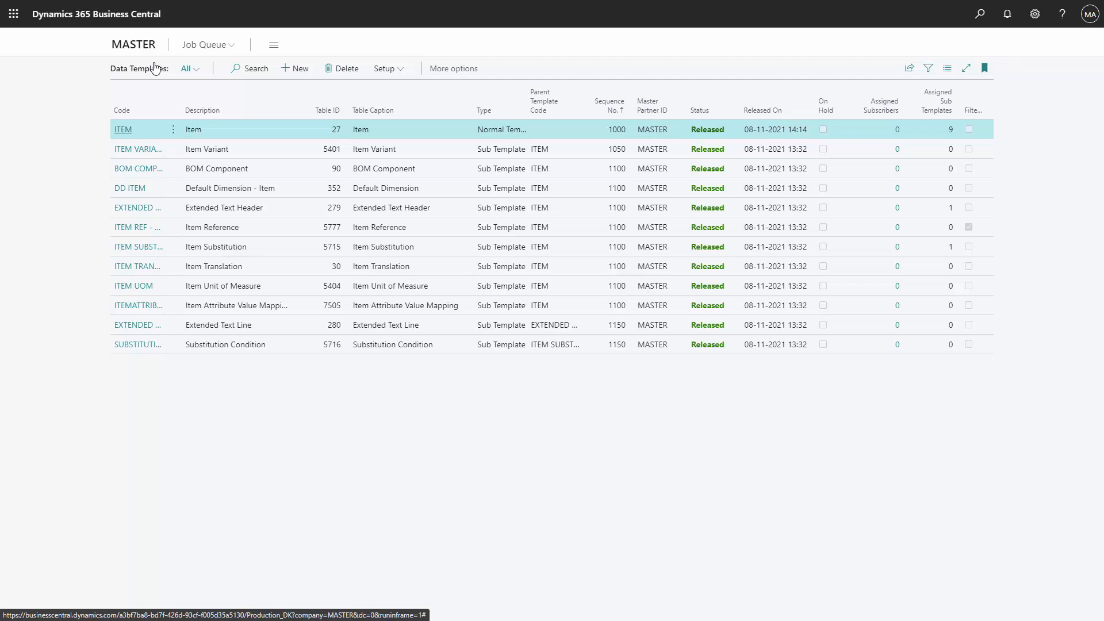
{"action": "left_click", "coordinate": [125, 130]}
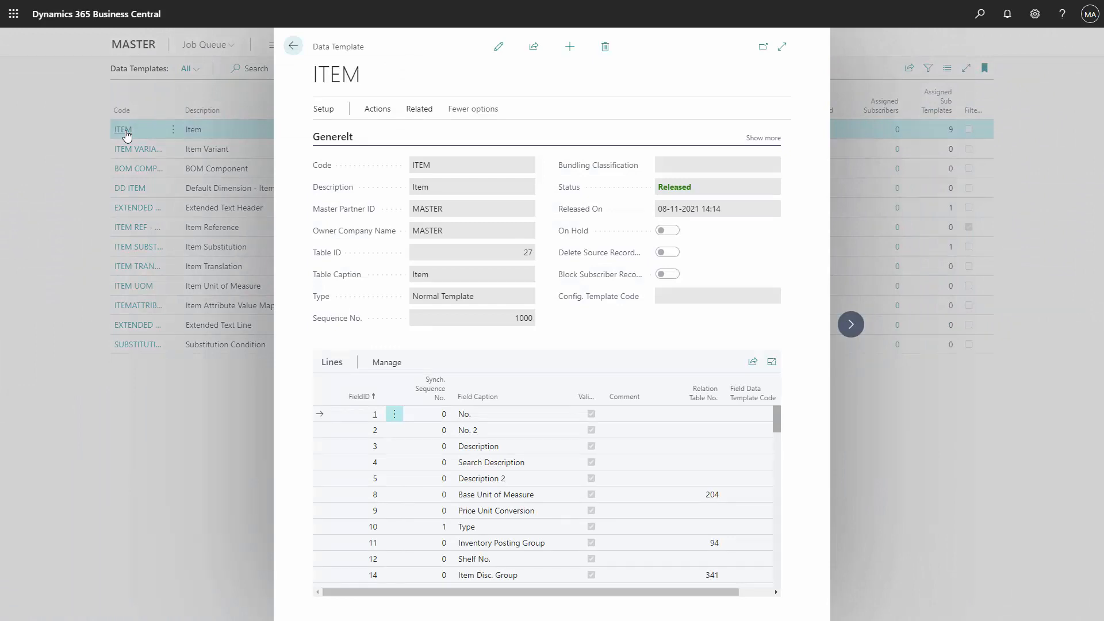
Step: Edit the ITEM template and set its Status to Under Development, confirming the change
{"action": "left_click", "coordinate": [498, 46]}
{"action": "left_click", "coordinate": [716, 187]}
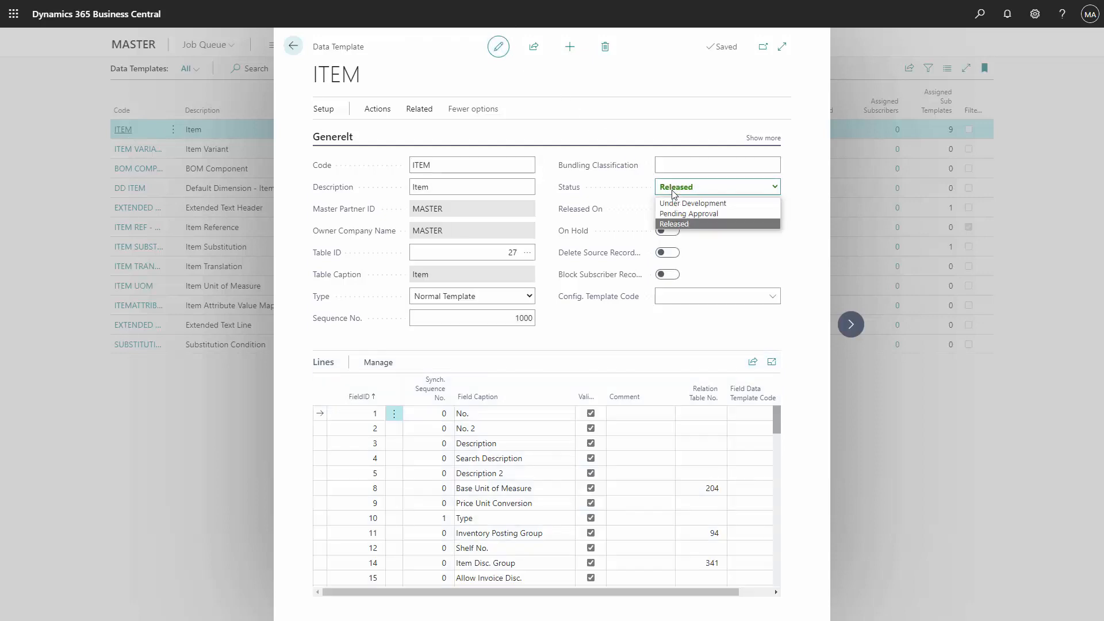
{"action": "left_click", "coordinate": [677, 202]}
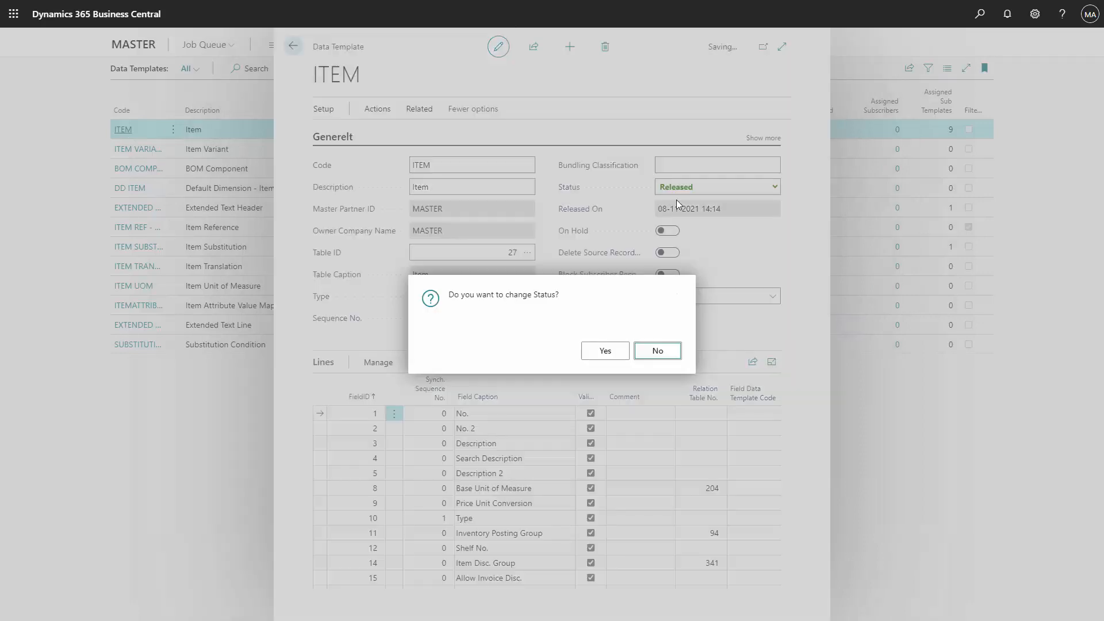
{"action": "left_click", "coordinate": [605, 351]}
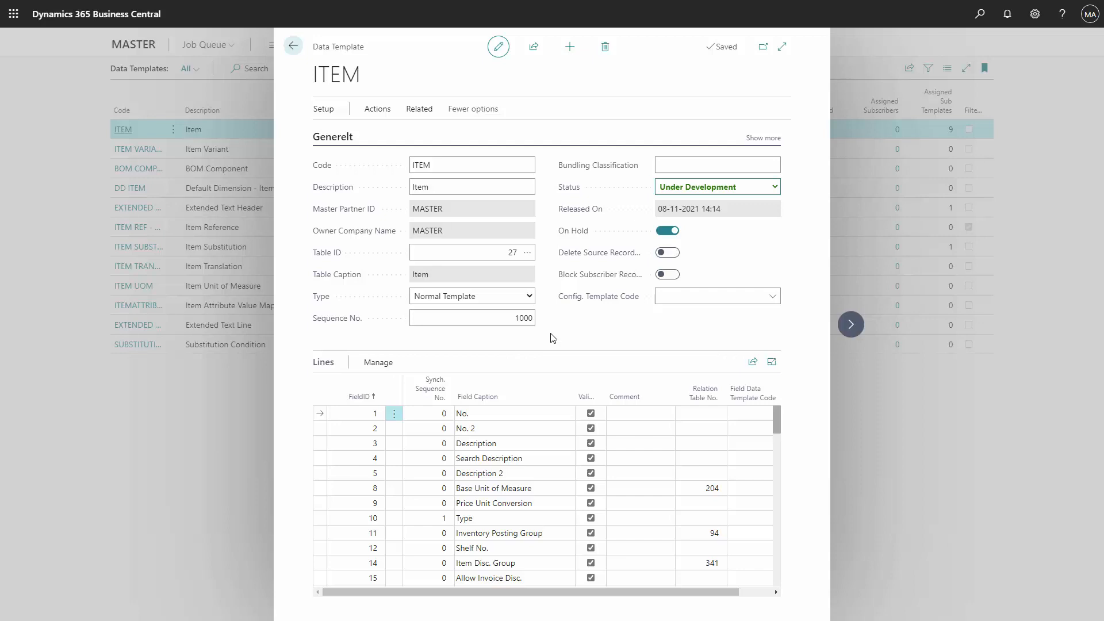
Step: Add a Record Filters line on field 11, Inventory Posting Group, via Setup
{"action": "left_click", "coordinate": [325, 109]}
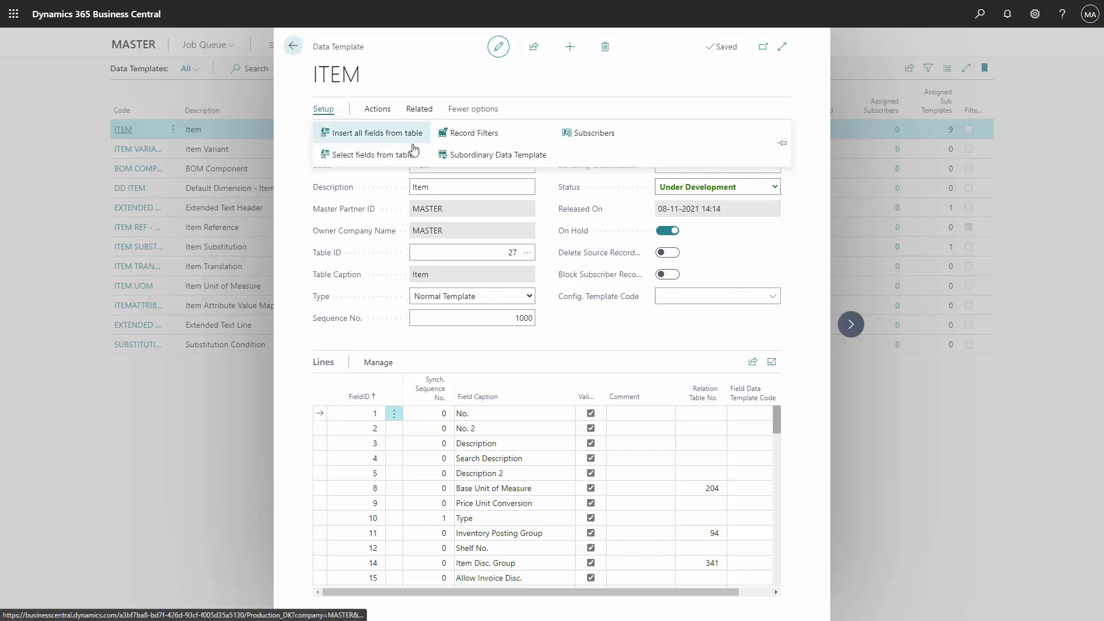
{"action": "left_click", "coordinate": [473, 132]}
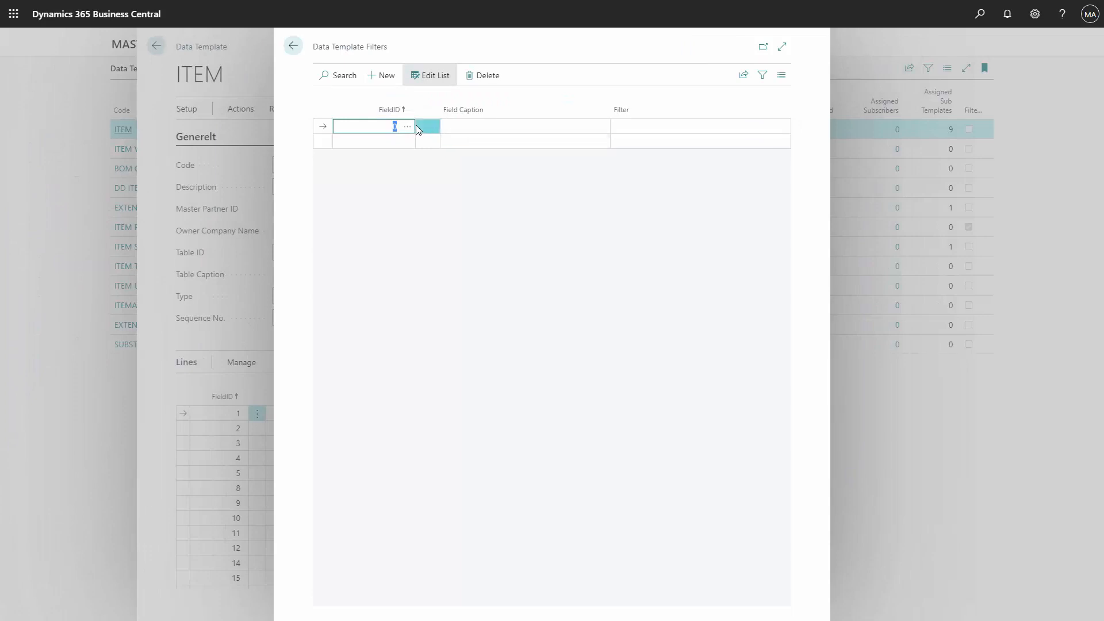
{"action": "left_click", "coordinate": [408, 127]}
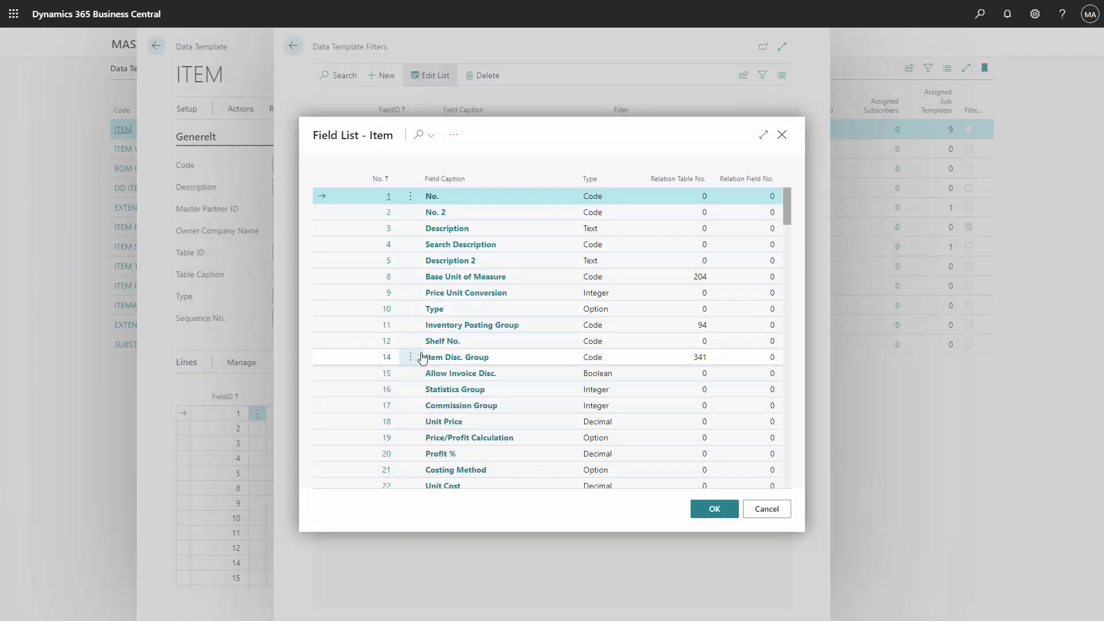
{"action": "left_click", "coordinate": [460, 329]}
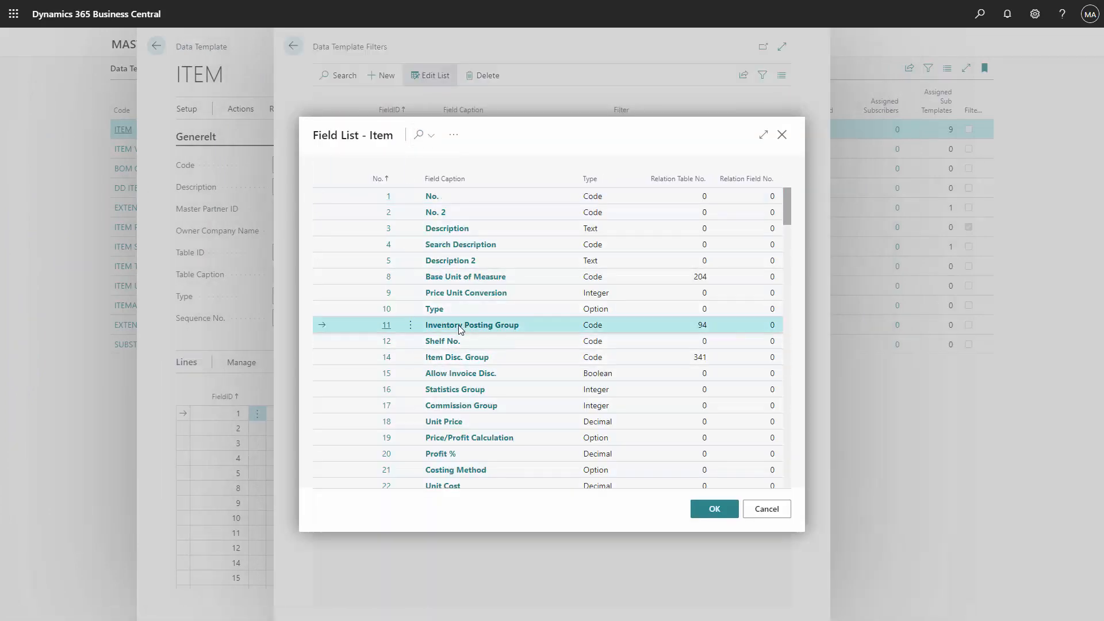
{"action": "left_click", "coordinate": [715, 508]}
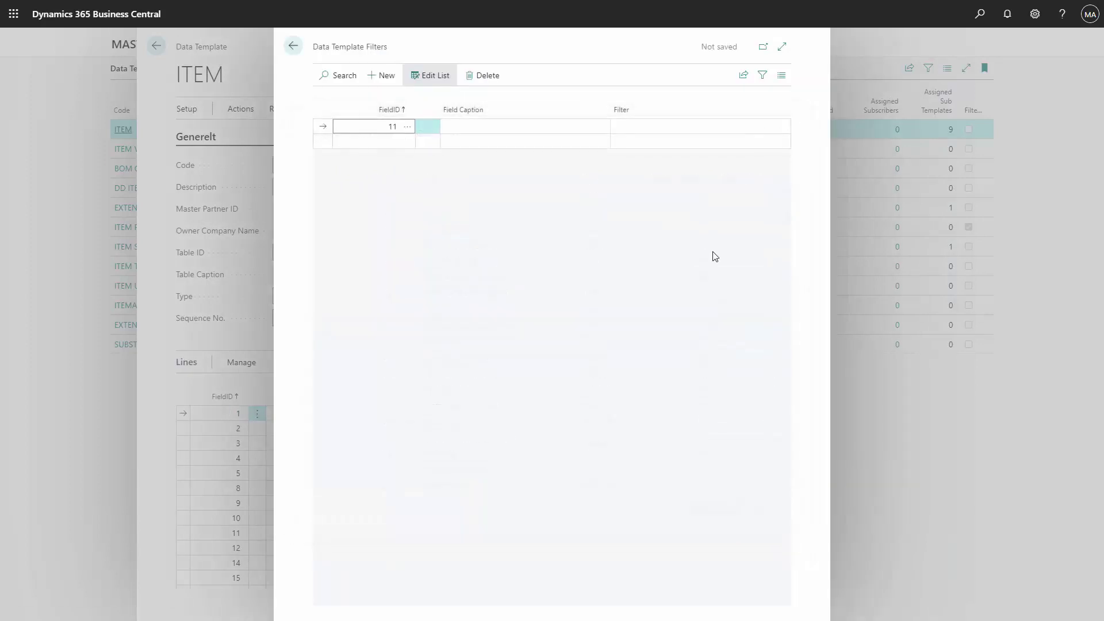
{"action": "left_click", "coordinate": [676, 126]}
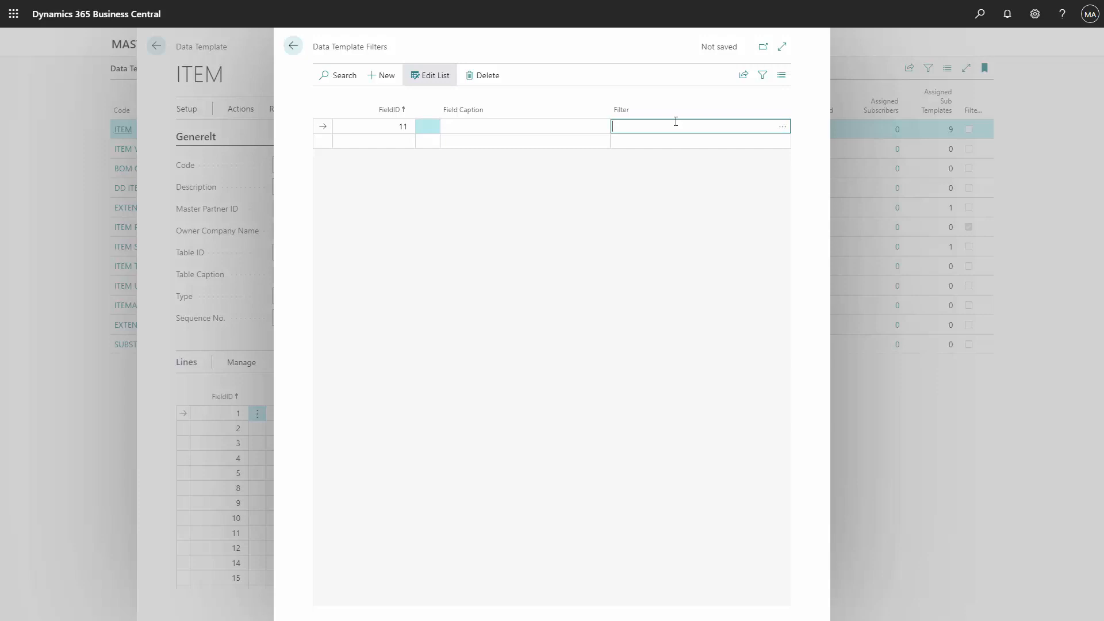
Step: Set the filter value to the FINISHED posting group from Field Values
{"action": "left_click", "coordinate": [784, 128]}
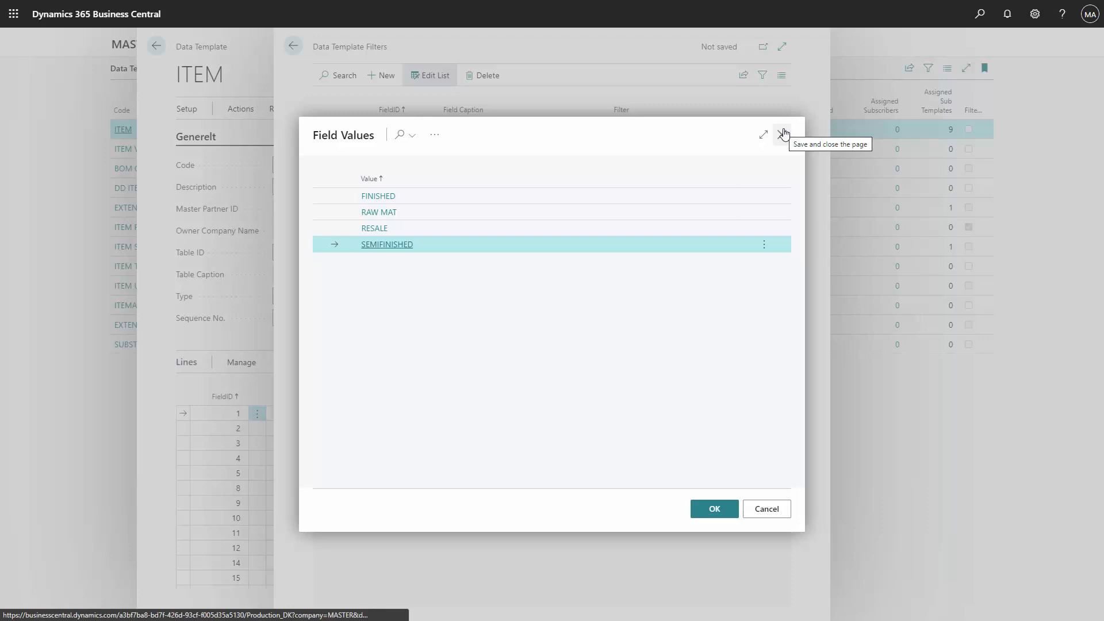
{"action": "left_click", "coordinate": [644, 197]}
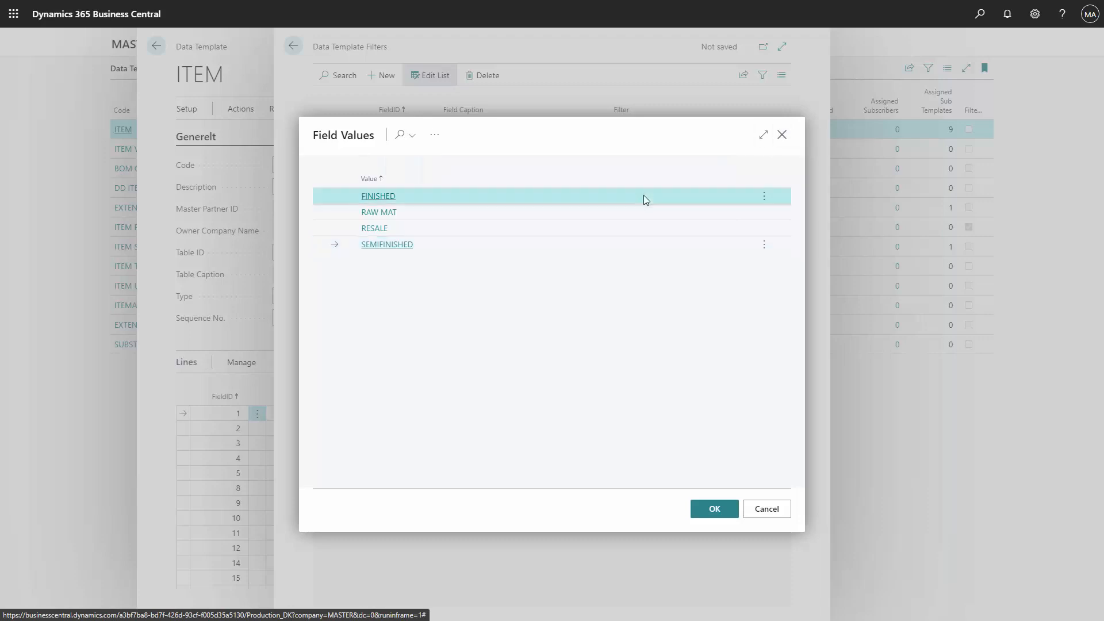
{"action": "left_click", "coordinate": [715, 508]}
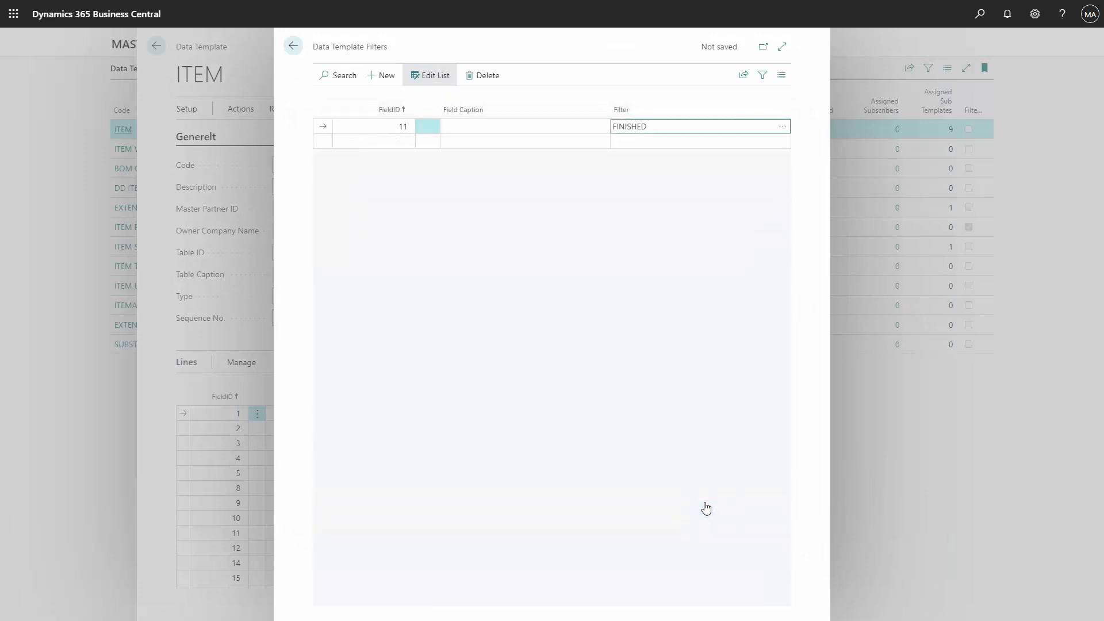
Step: Return to the ITEM card and set its Status back to Released, confirming
{"action": "left_click", "coordinate": [296, 48]}
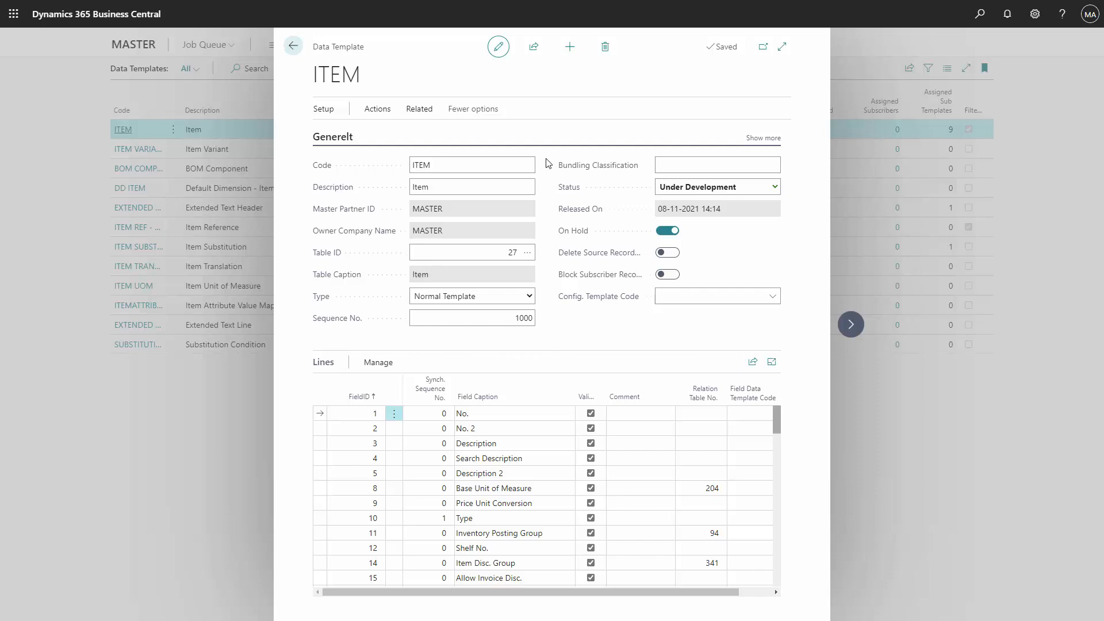
{"action": "left_click", "coordinate": [692, 187]}
{"action": "left_click", "coordinate": [675, 225]}
{"action": "left_click", "coordinate": [610, 352]}
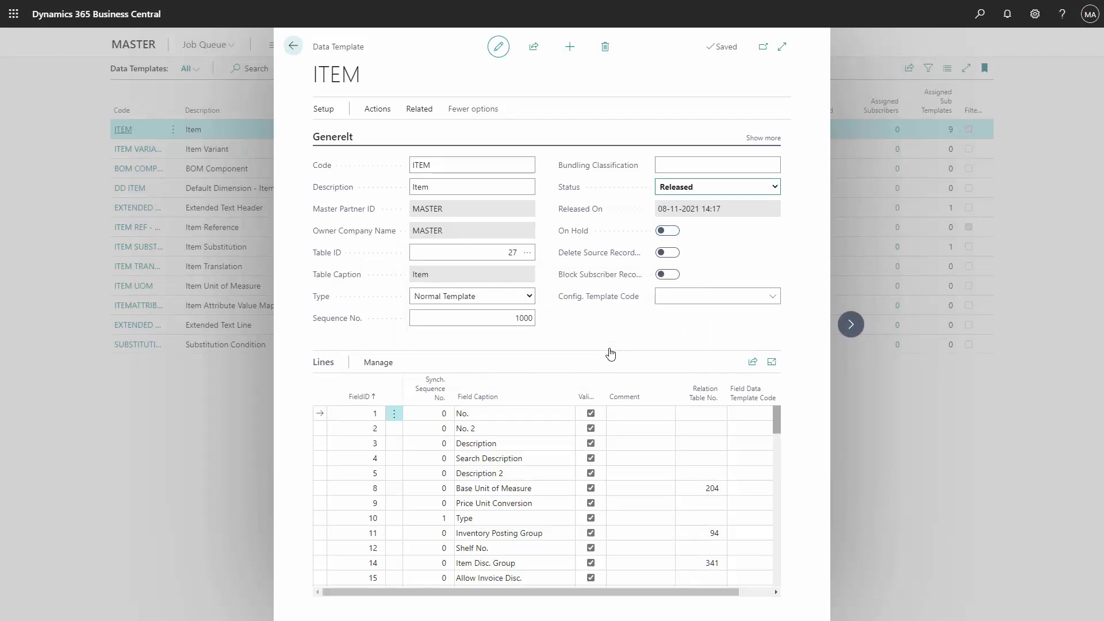
Step: Open Global Master Record Data for the ITEM template via Related > Record Data
{"action": "left_click", "coordinate": [420, 109]}
{"action": "left_click", "coordinate": [354, 133]}
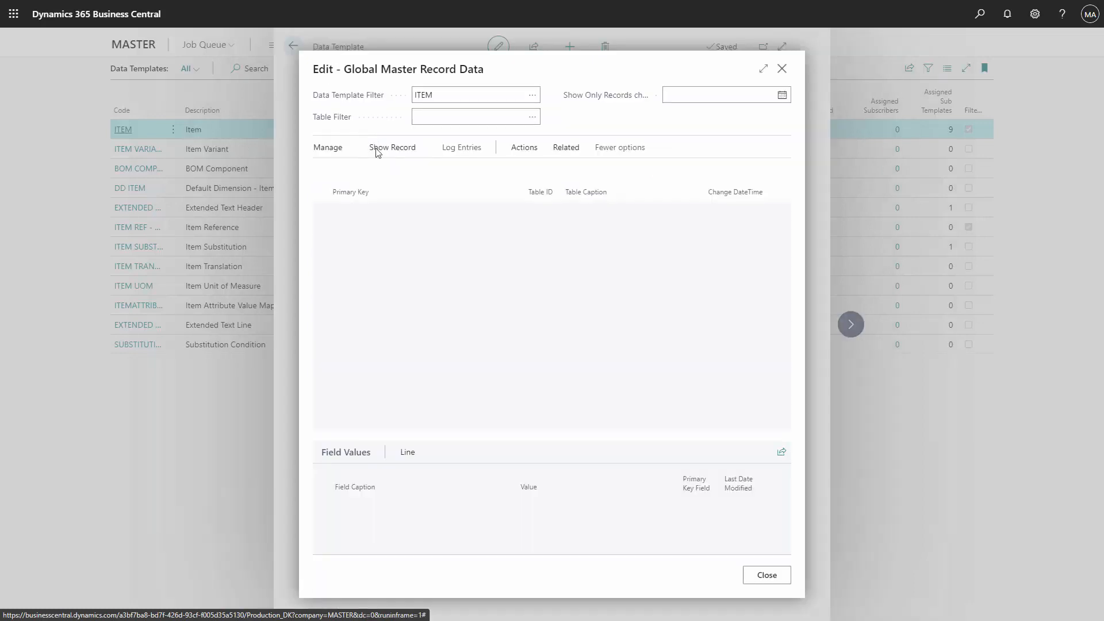